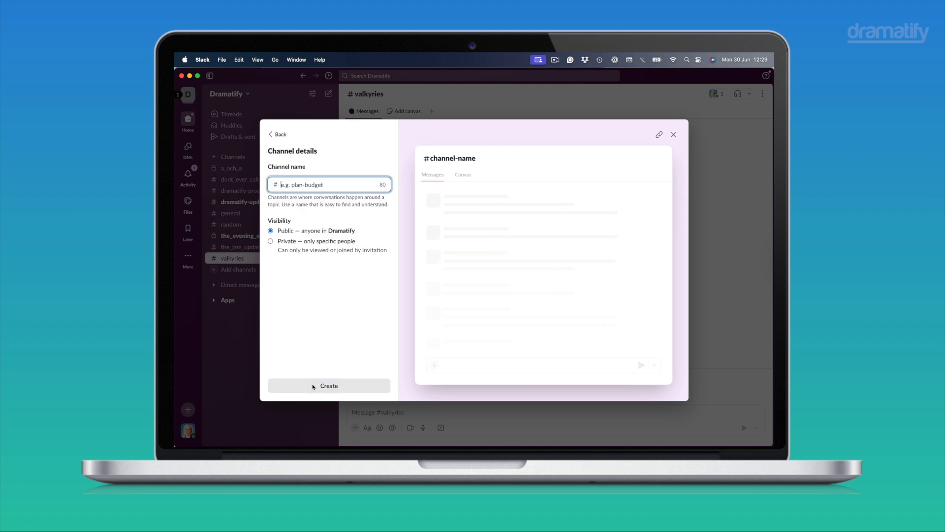
Create a public channel named my_new_company and skip adding people to it.
{"action": "left_click", "coordinate": [313, 194]}
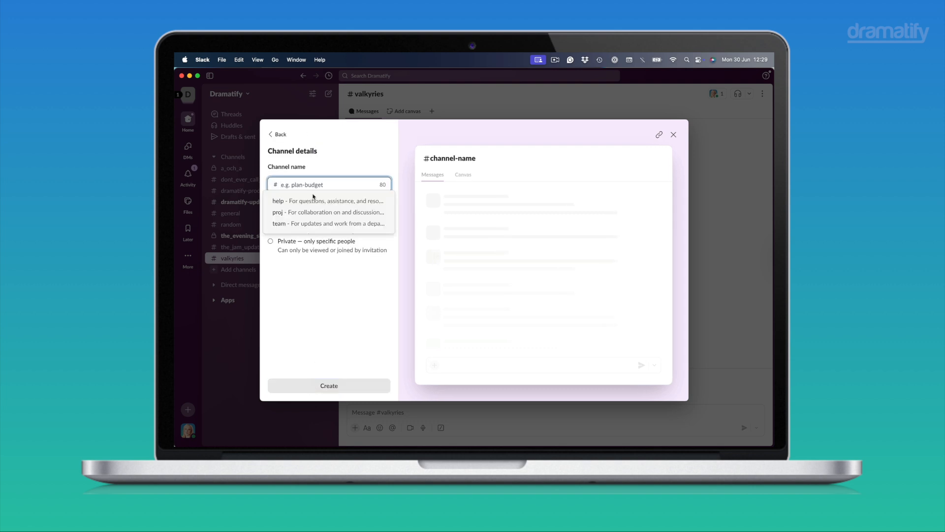
{"action": "type", "text": "my"}
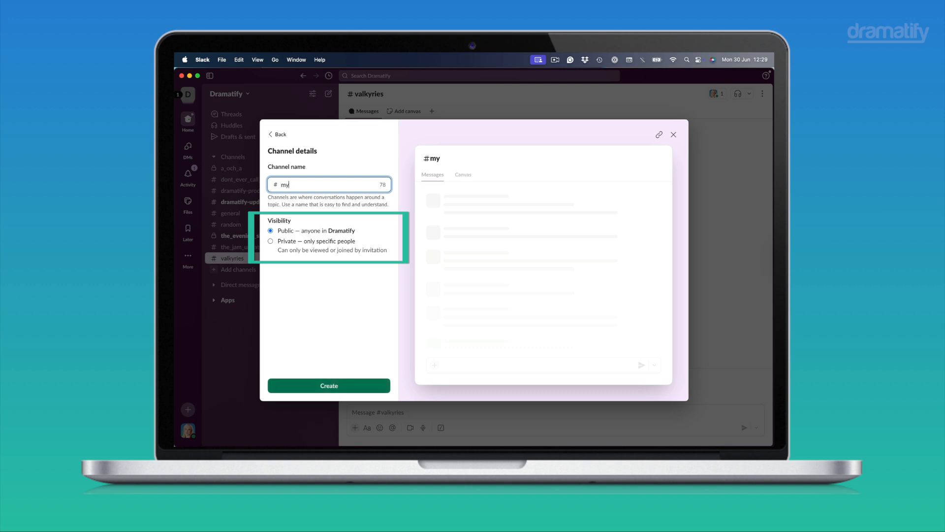
{"action": "type", "text": "_new-"}
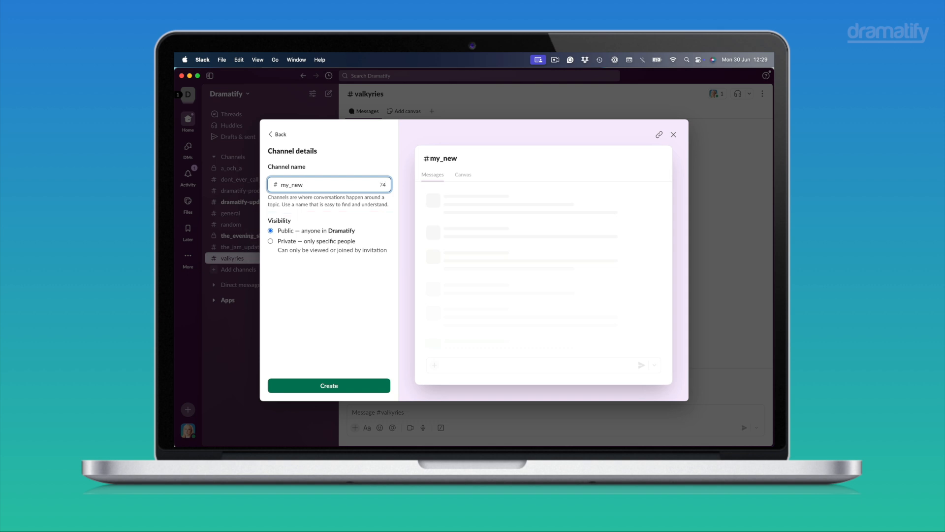
{"action": "type", "text": "company"}
{"action": "left_click", "coordinate": [339, 386]}
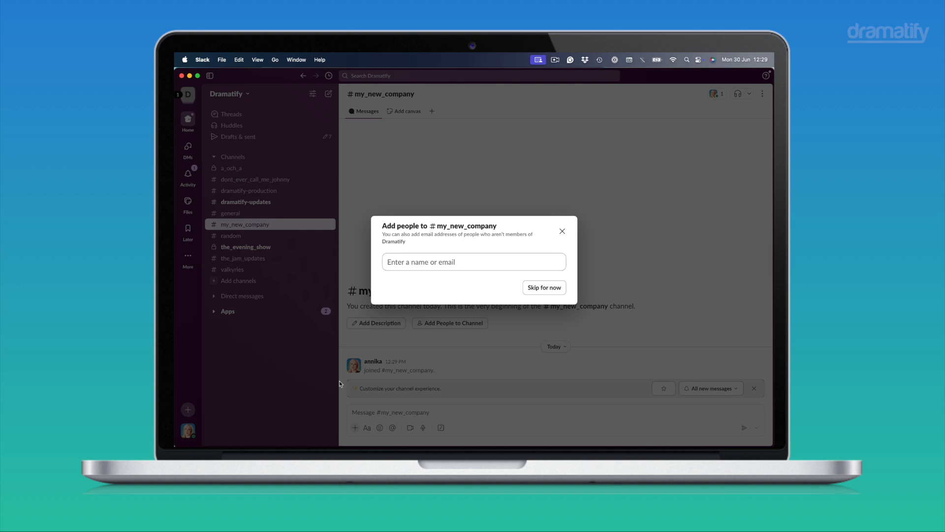
{"action": "left_click", "coordinate": [547, 288]}
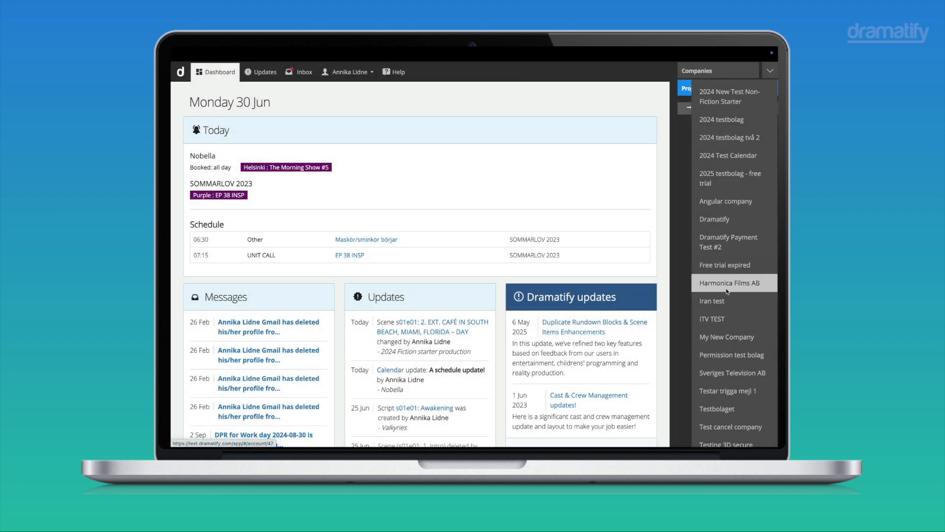
In Dramatify, open the settings of My New Company and start installing Dramatify's Slack app.
{"action": "left_click", "coordinate": [719, 342]}
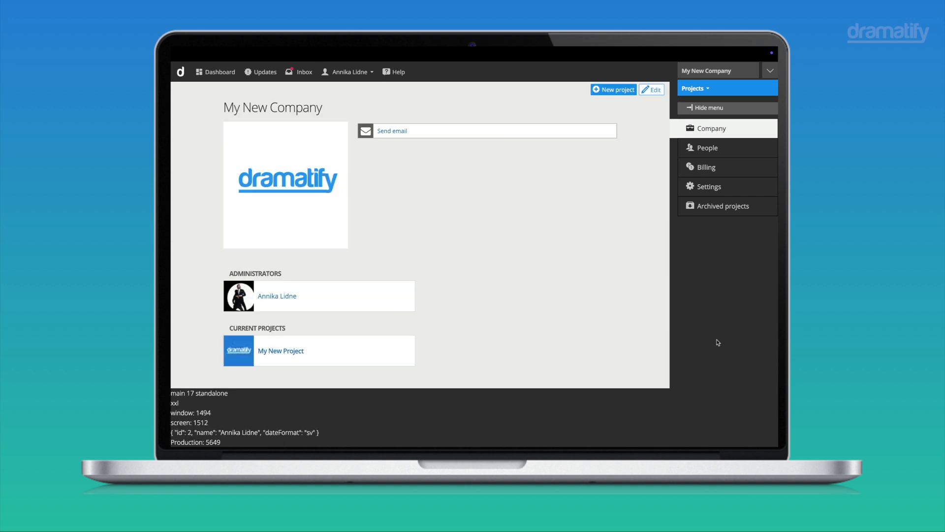
{"action": "left_click", "coordinate": [705, 188]}
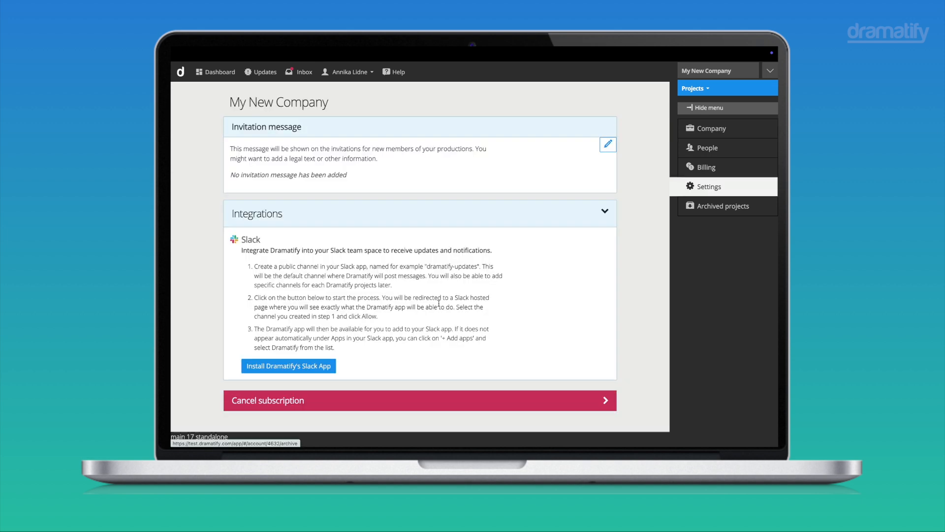
{"action": "left_click", "coordinate": [317, 367]}
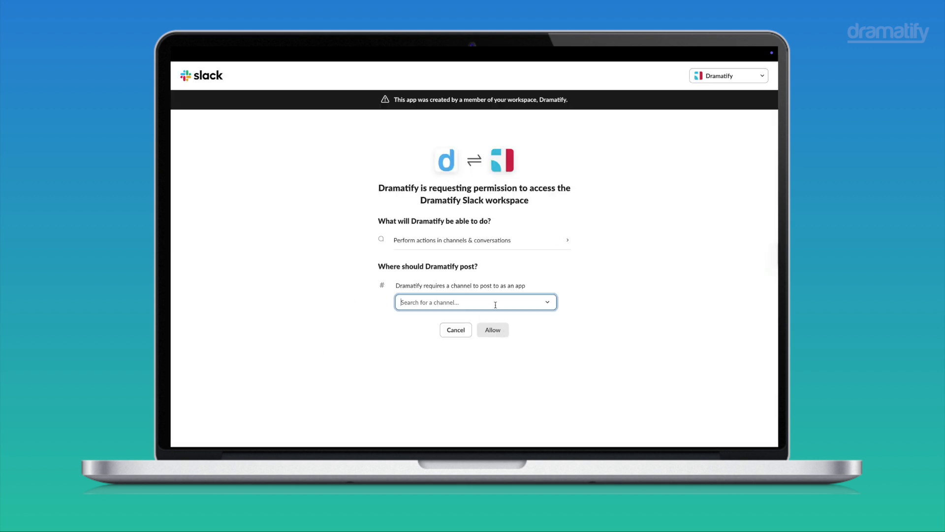
Choose my_new_company as the channel Dramatify posts to and allow access to the Slack workspace.
{"action": "left_click", "coordinate": [497, 303]}
{"action": "left_click", "coordinate": [465, 381]}
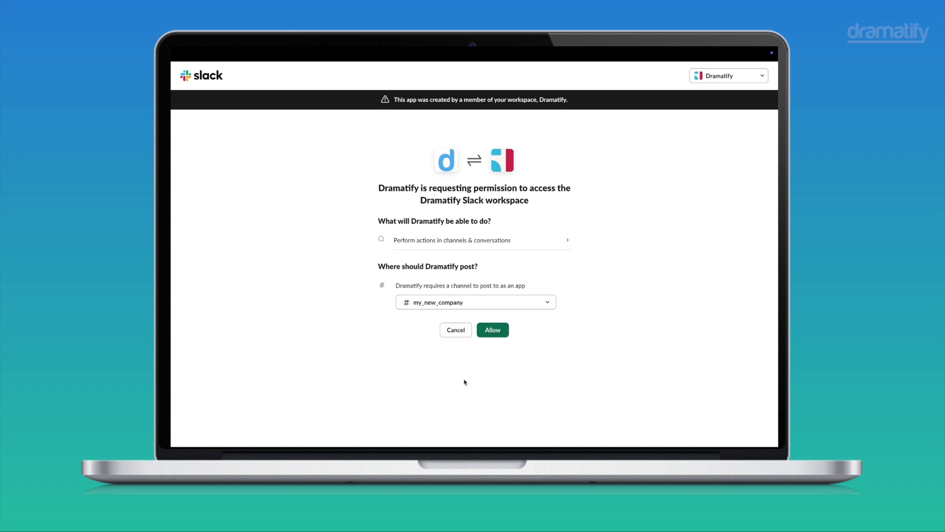
{"action": "left_click", "coordinate": [493, 329]}
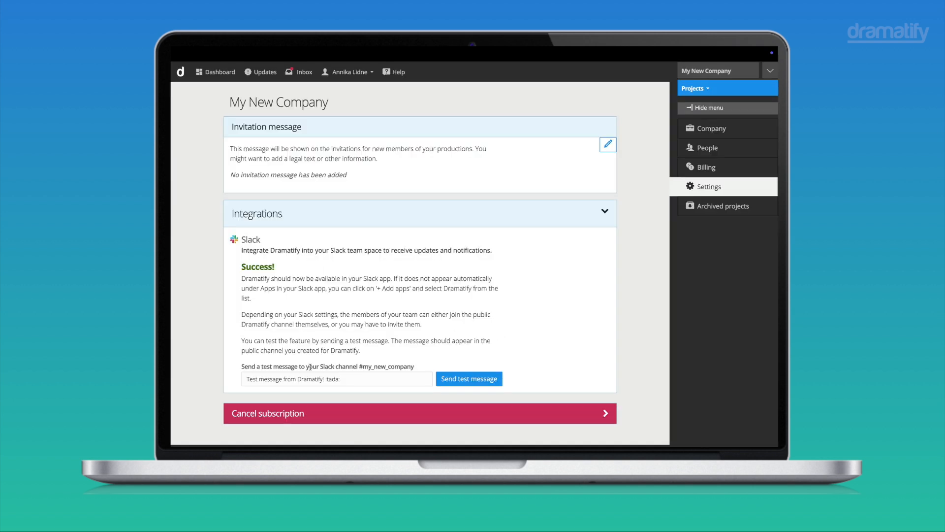
Send the default test message to the company's Slack channel and highlight the received message in Slack.
{"action": "left_click_drag", "start_coordinate": [249, 382], "coordinate": [341, 382]}
{"action": "left_click", "coordinate": [492, 380]}
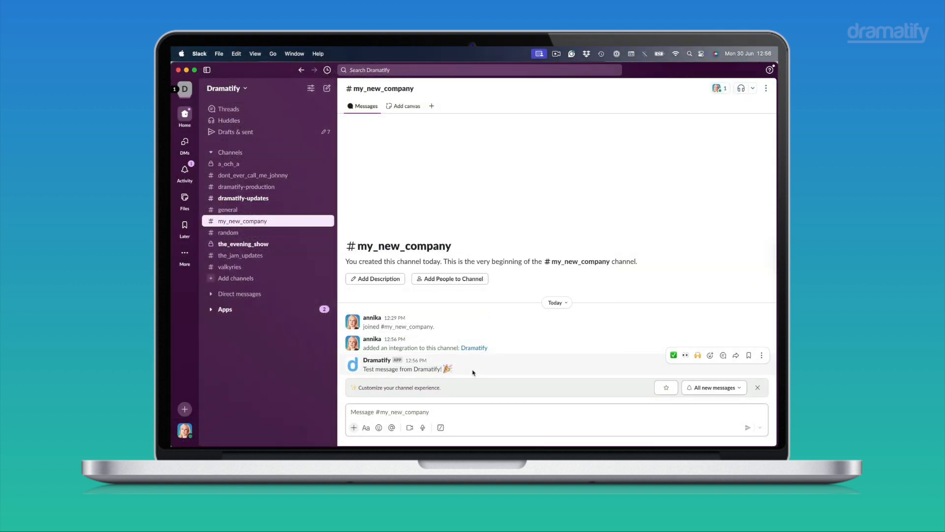
{"action": "left_click_drag", "start_coordinate": [452, 370], "coordinate": [363, 371]}
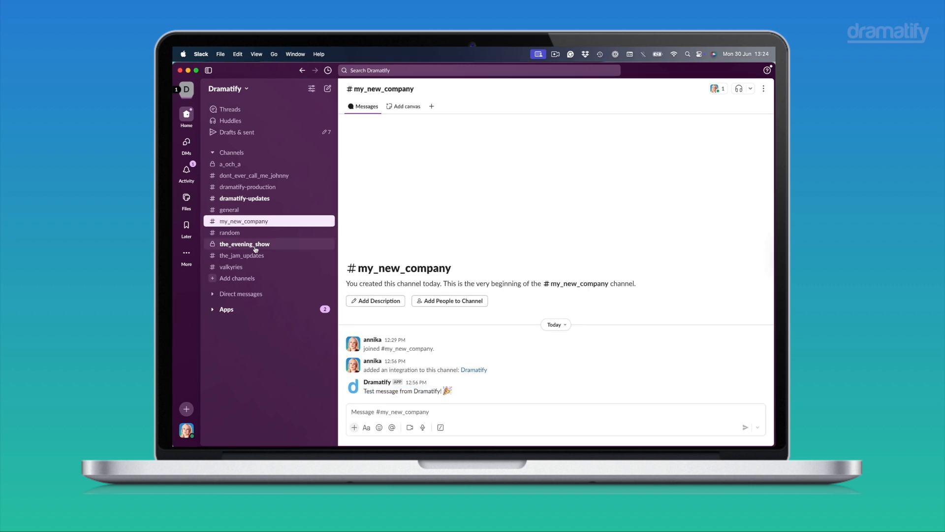
Change the private channel the_evening_show to a public channel and close its details.
{"action": "left_click", "coordinate": [254, 248]}
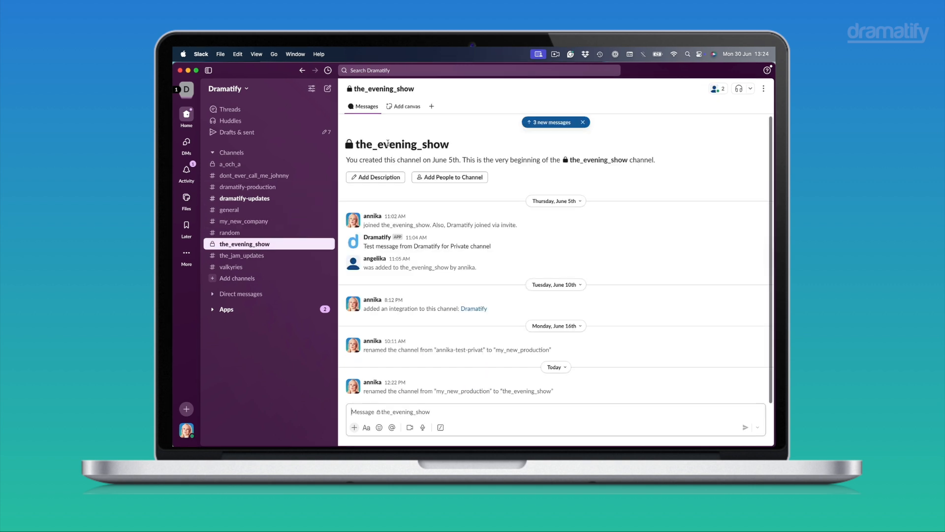
{"action": "left_click", "coordinate": [764, 89]}
{"action": "left_click", "coordinate": [713, 105]}
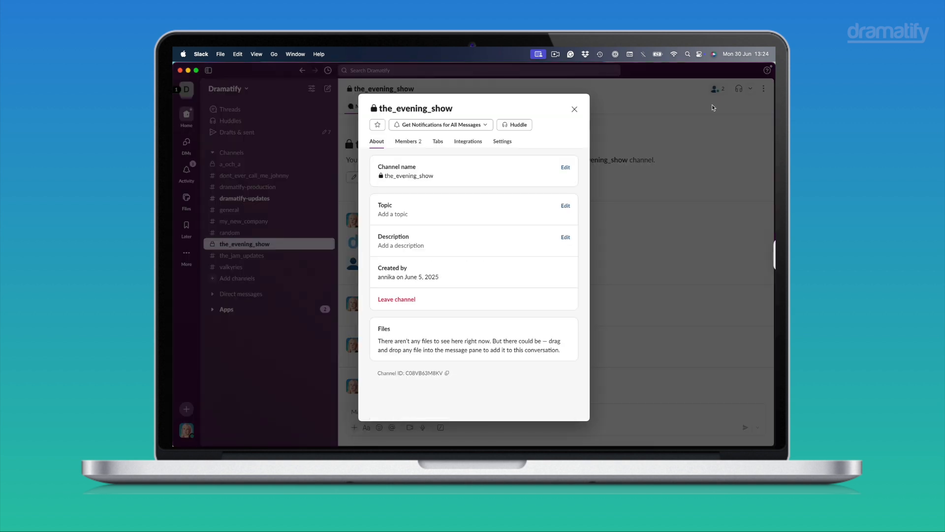
{"action": "left_click", "coordinate": [507, 145]}
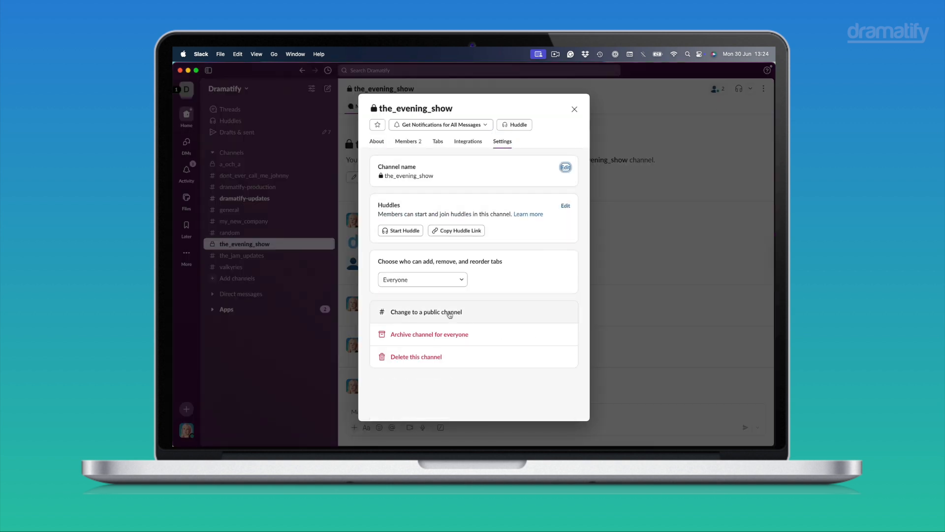
{"action": "left_click", "coordinate": [449, 313]}
{"action": "left_click", "coordinate": [545, 303]}
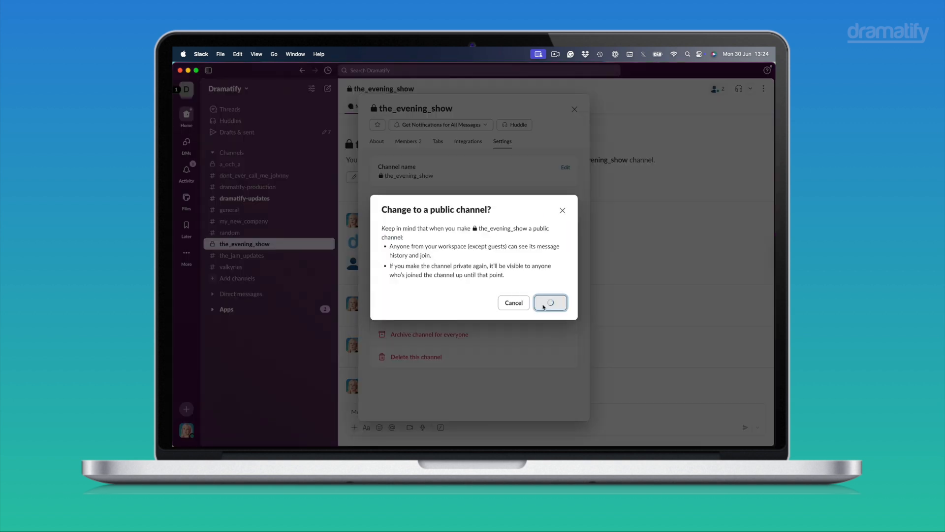
{"action": "left_click", "coordinate": [575, 110]}
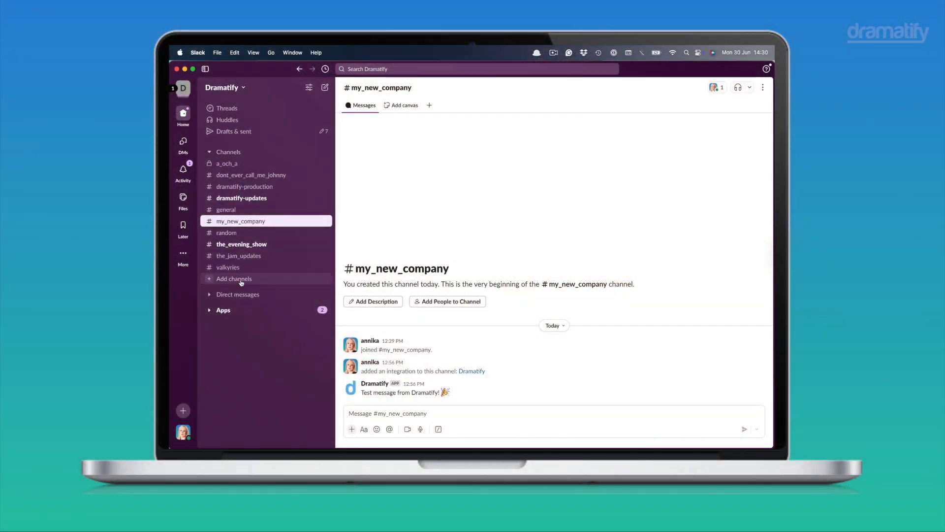
Create a private channel named my-production-channel and skip adding people to it.
{"action": "left_click", "coordinate": [242, 282]}
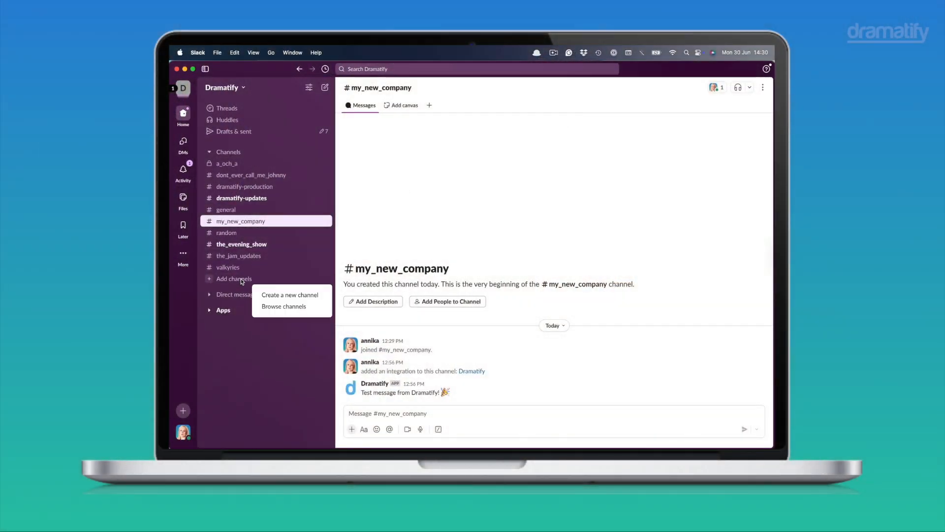
{"action": "left_click", "coordinate": [280, 295]}
{"action": "left_click", "coordinate": [306, 386]}
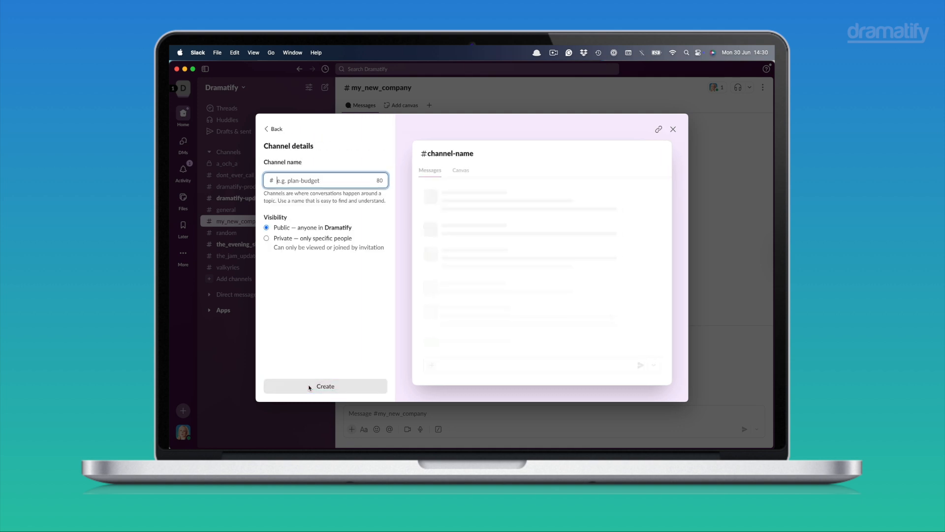
{"action": "type", "text": "my-pro"}
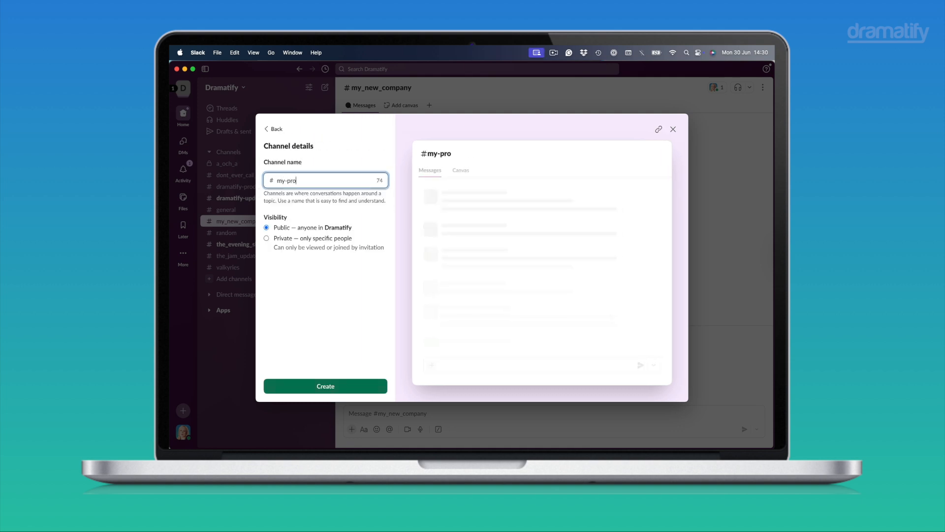
{"action": "type", "text": "duction-channel"}
{"action": "left_click", "coordinate": [268, 239]}
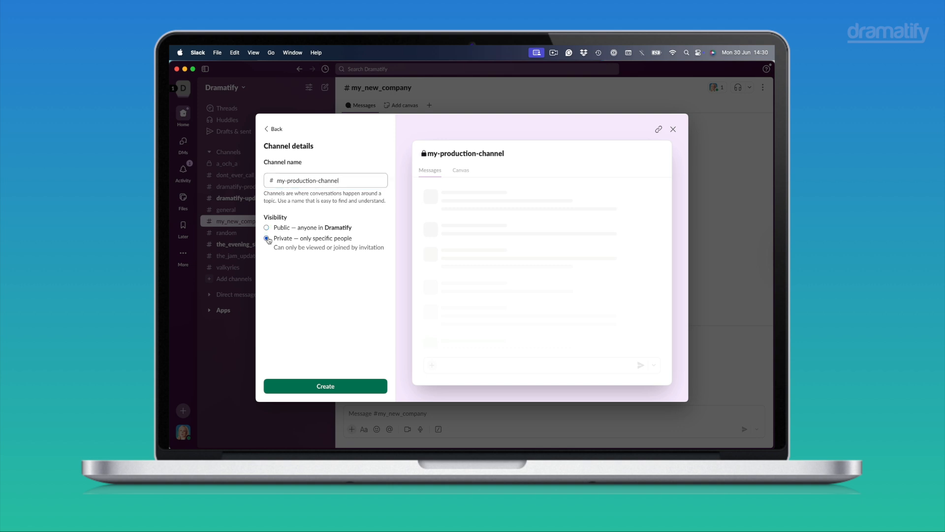
{"action": "left_click", "coordinate": [330, 386]}
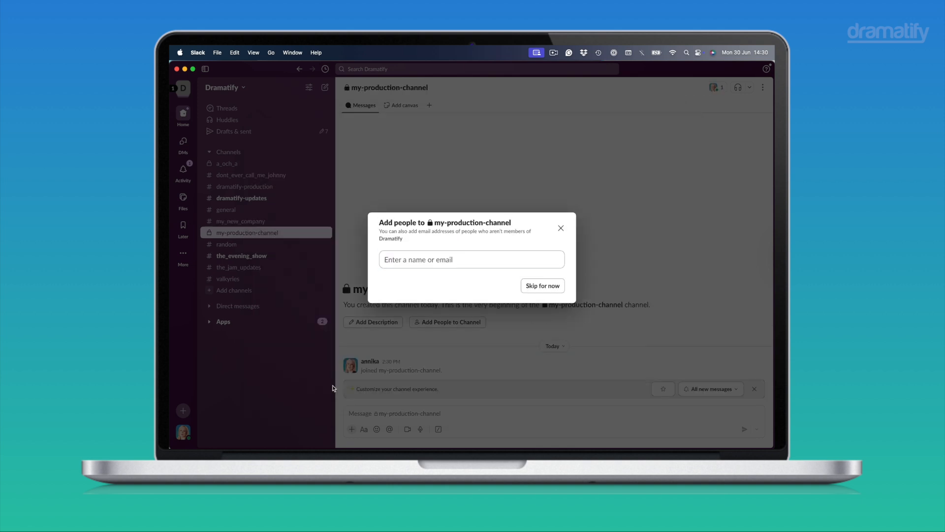
{"action": "left_click", "coordinate": [550, 288]}
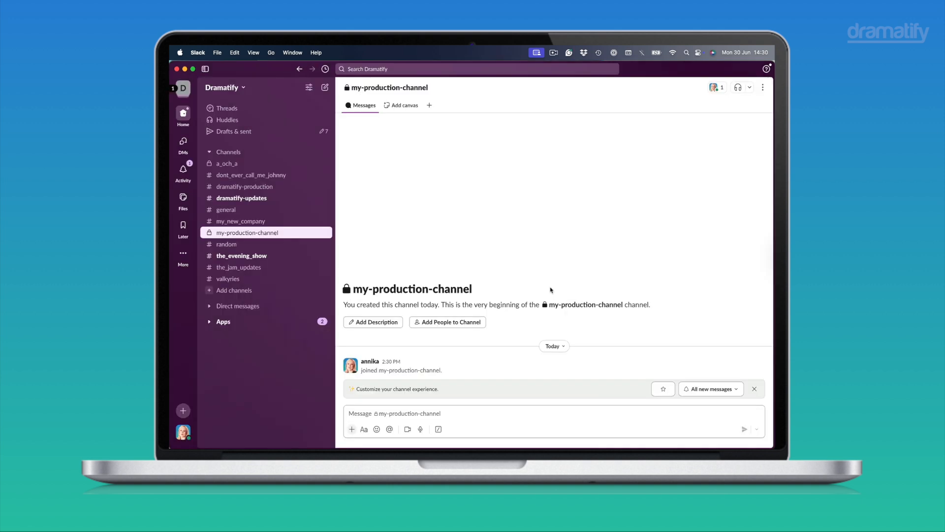
{"action": "left_click", "coordinate": [388, 411]}
{"action": "type", "text": "@dramatify"}
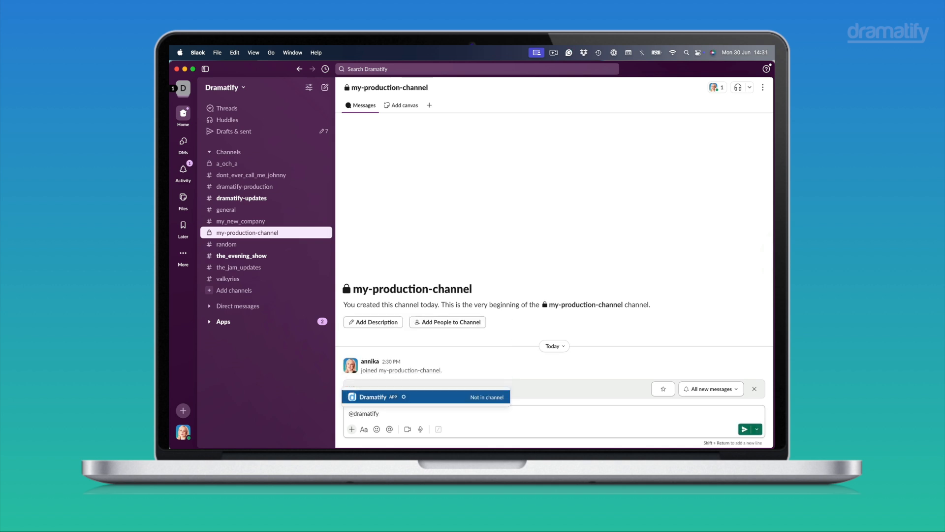
{"action": "key", "text": "Return"}
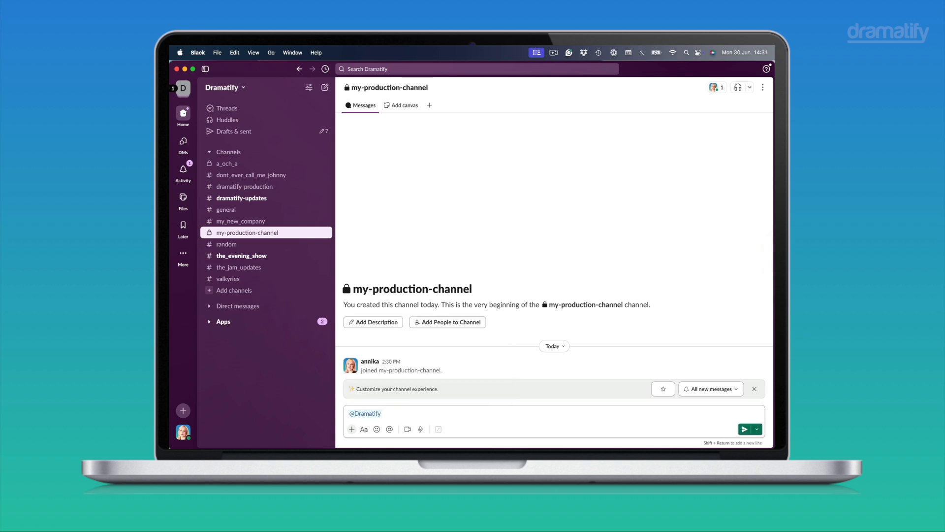
{"action": "left_click", "coordinate": [745, 429]}
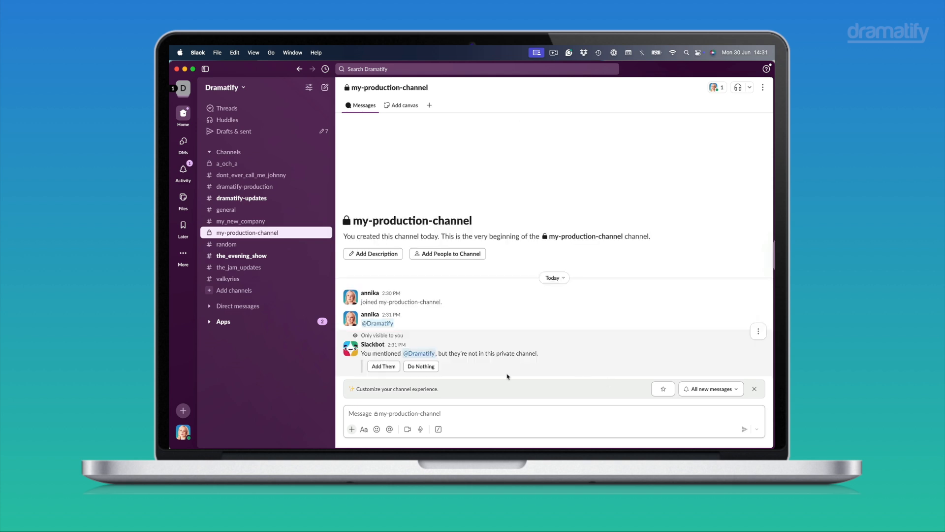
{"action": "left_click", "coordinate": [384, 367]}
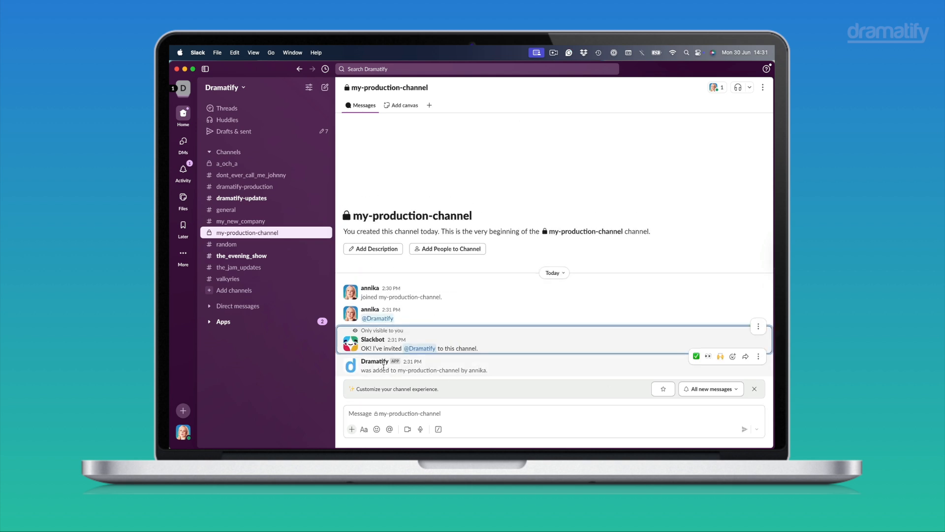
Open the channel details of my-production-channel and copy its channel ID.
{"action": "left_click", "coordinate": [763, 88]}
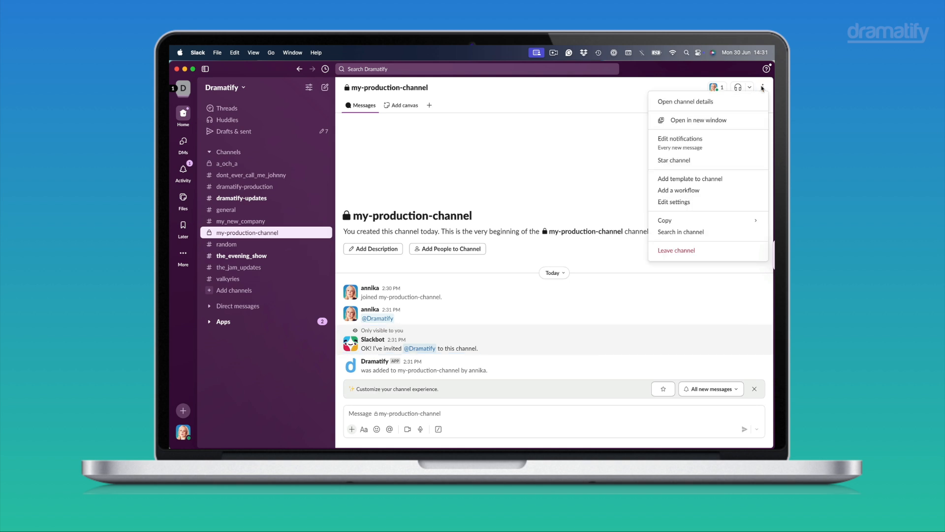
{"action": "left_click", "coordinate": [693, 100]}
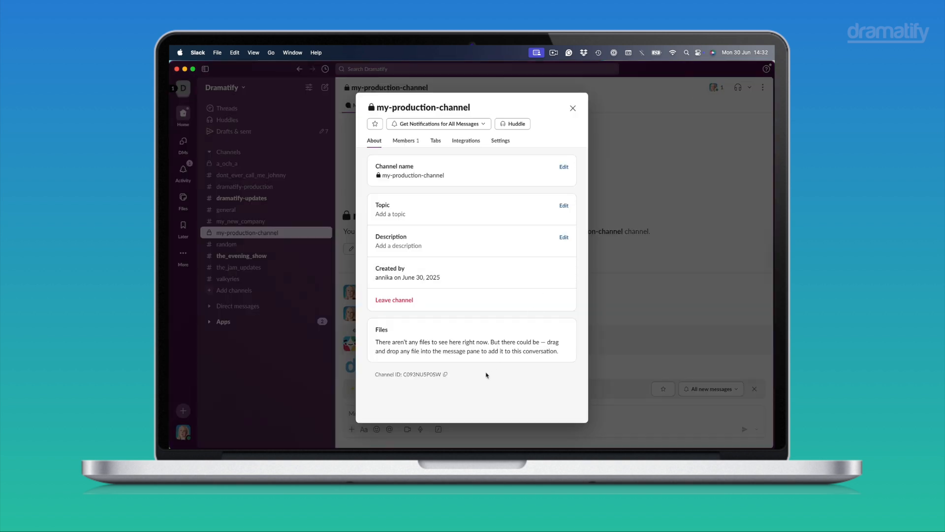
{"action": "left_click", "coordinate": [445, 375]}
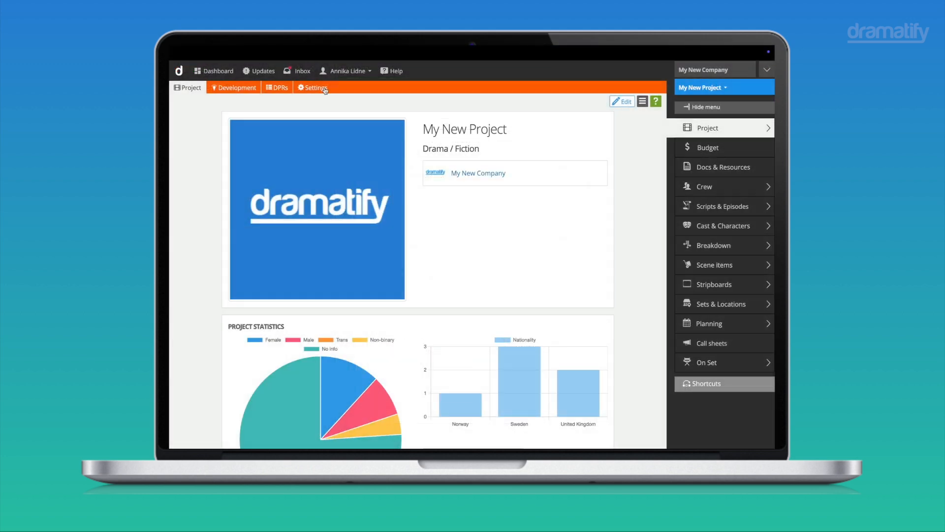
In Dramatify, open the settings of My New Project and start adding a Slack channel under Integrations.
{"action": "left_click", "coordinate": [325, 90]}
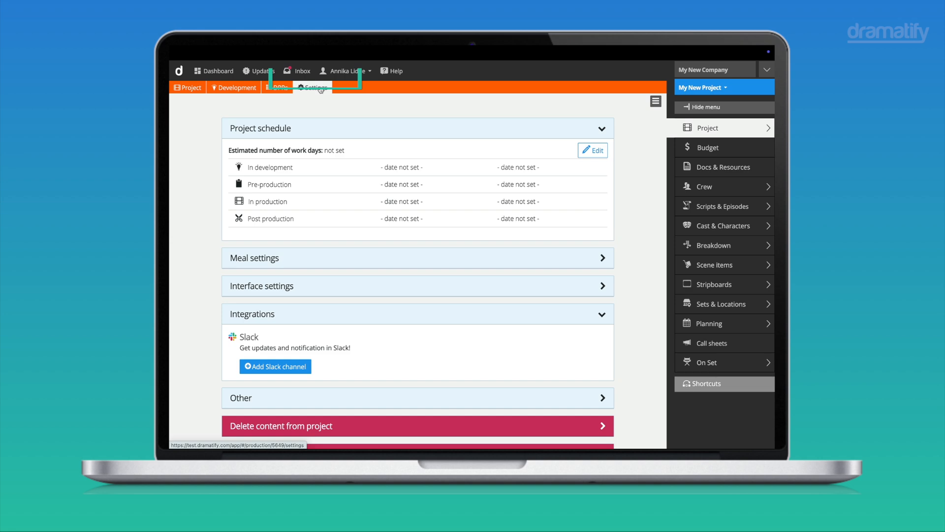
{"action": "scroll", "coordinate": [296, 266], "scroll_direction": "down", "scroll_amount": 3}
{"action": "left_click", "coordinate": [280, 262]}
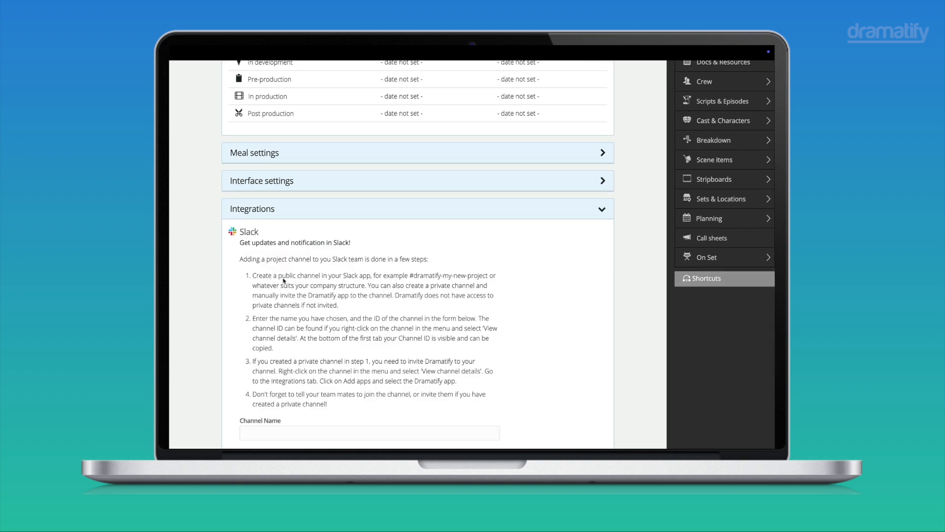
Enter my-production-channel as the channel name, paste the copied channel ID, and save the channel info.
{"action": "scroll", "coordinate": [285, 259], "scroll_direction": "down", "scroll_amount": 5}
{"action": "left_click", "coordinate": [296, 208]}
{"action": "type", "text": "my-production-channel"}
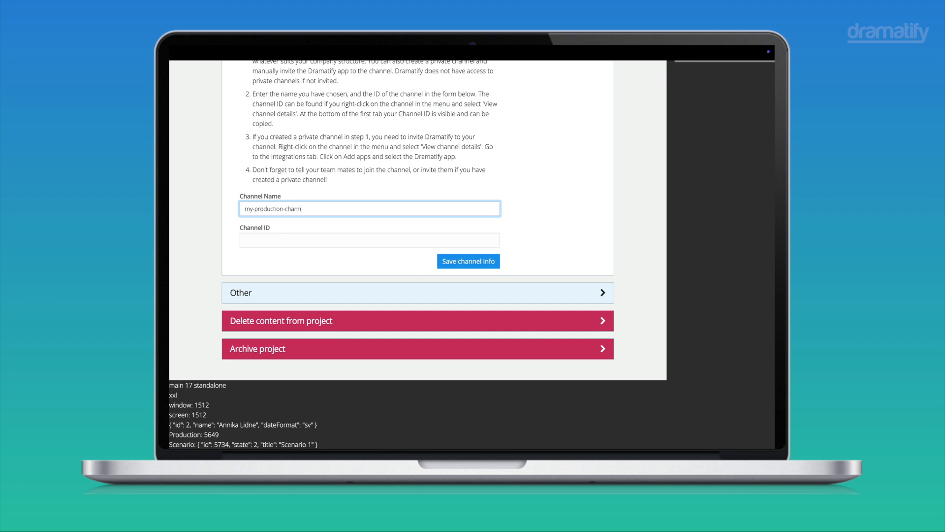
{"action": "left_click", "coordinate": [269, 239]}
{"action": "key", "text": "ctrl+v"}
{"action": "left_click", "coordinate": [478, 265]}
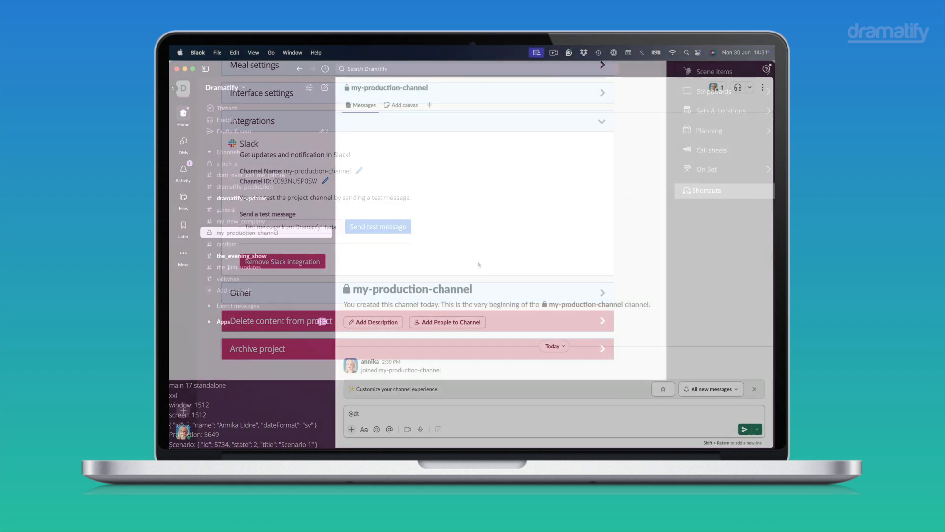
{"action": "type", "text": "fy"}
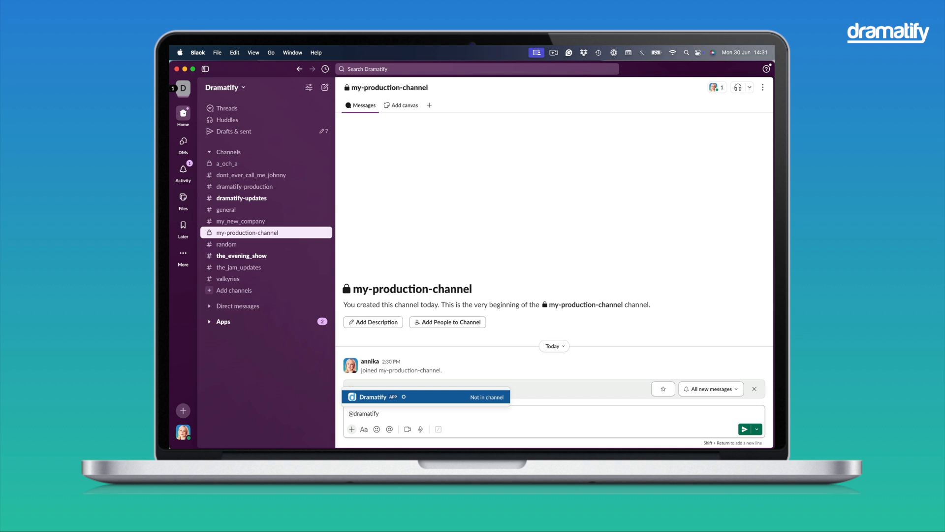
{"action": "key", "text": "Return"}
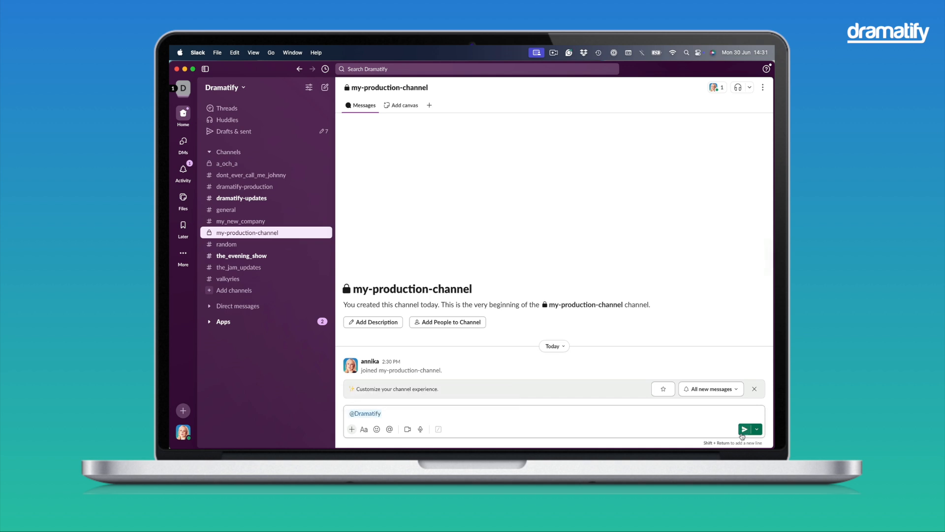
{"action": "left_click", "coordinate": [744, 429]}
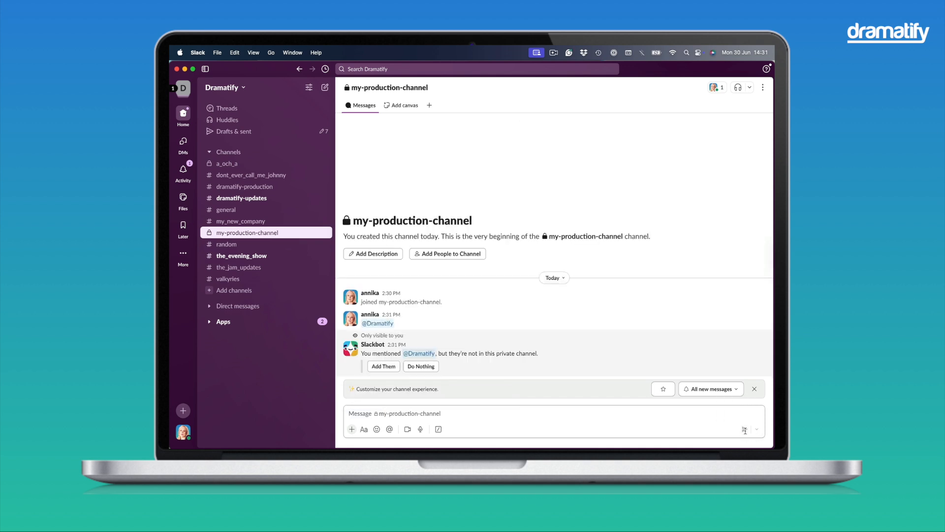
{"action": "left_click", "coordinate": [384, 366]}
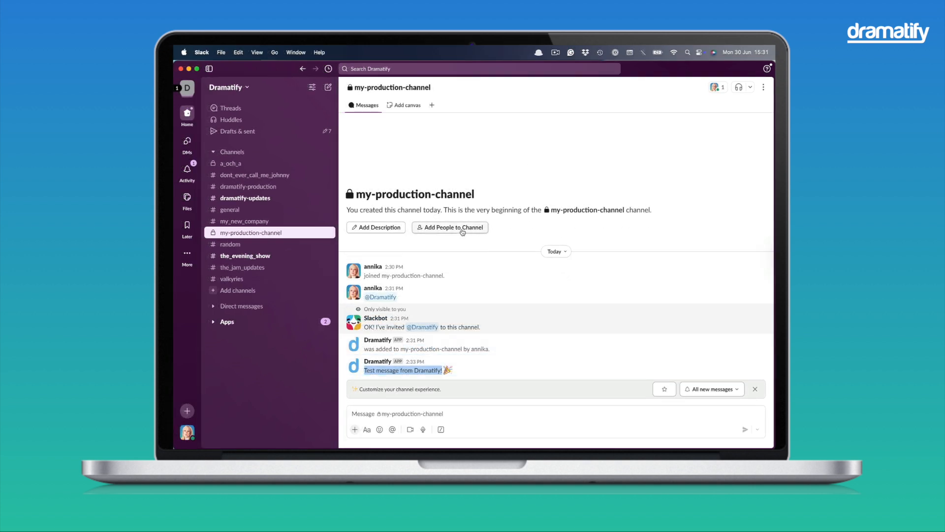
Start adding people to my-production-channel and continue with the option to add new members to the existing channel.
{"action": "left_click", "coordinate": [461, 229]}
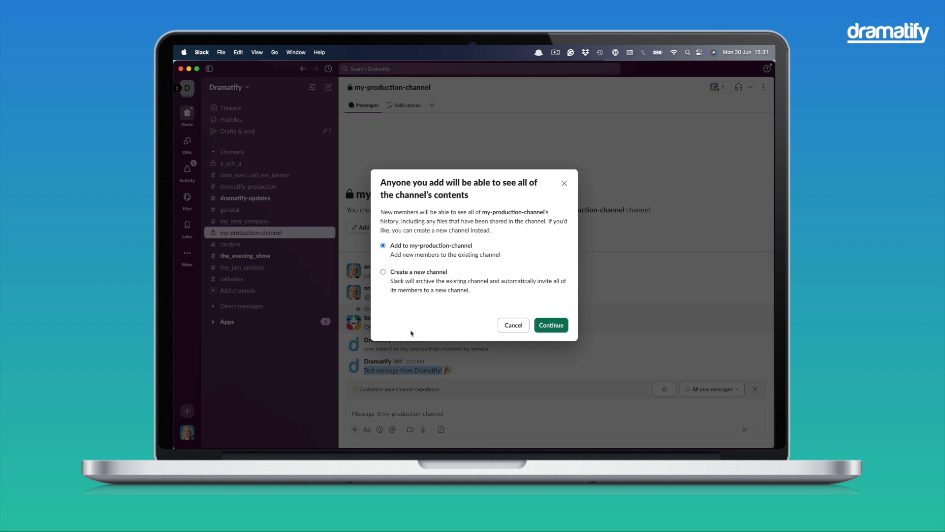
{"action": "left_click", "coordinate": [551, 326]}
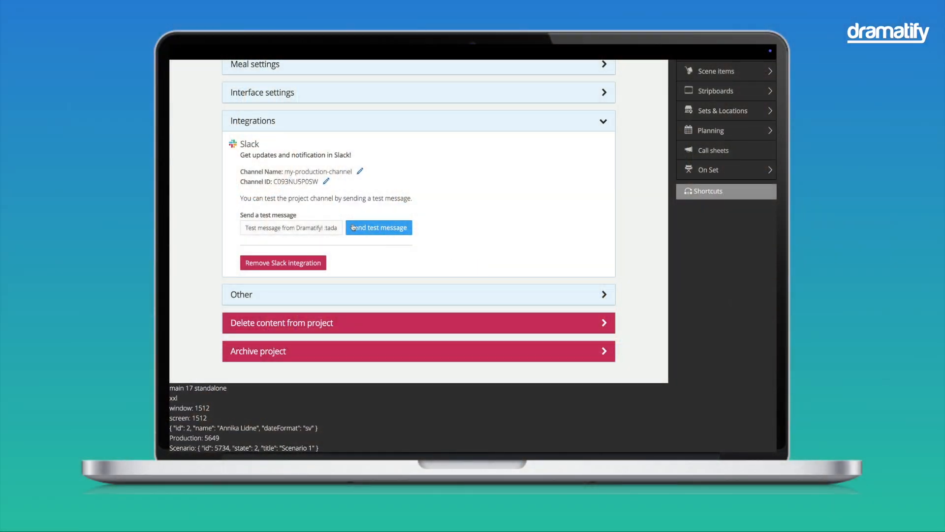
Send the test message from Dramatify's Slack integration settings, then switch to Slack and select its text in my-production-channel.
{"action": "left_click", "coordinate": [368, 228]}
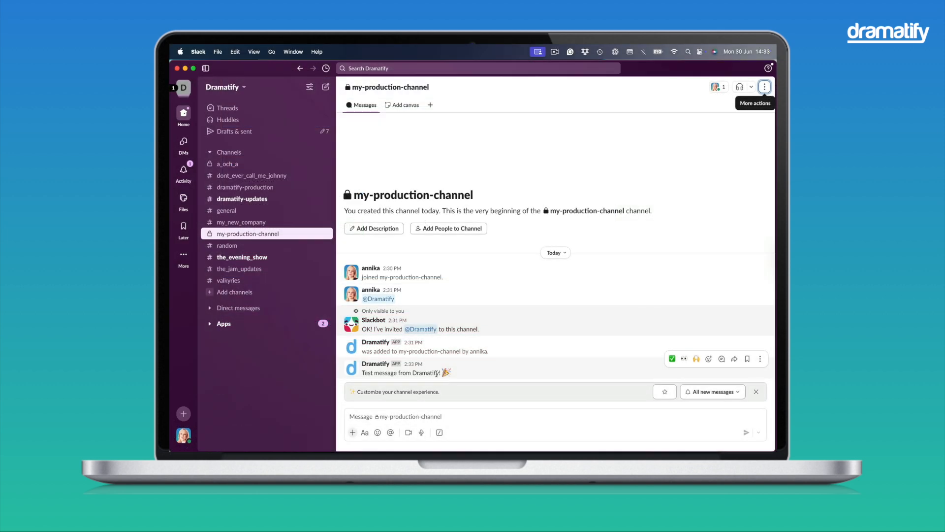
{"action": "left_click_drag", "start_coordinate": [441, 373], "coordinate": [361, 373]}
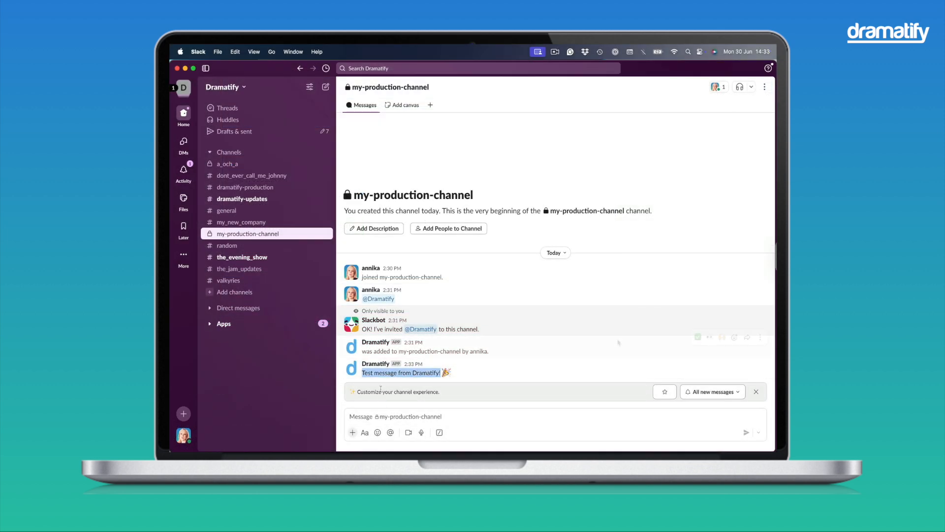